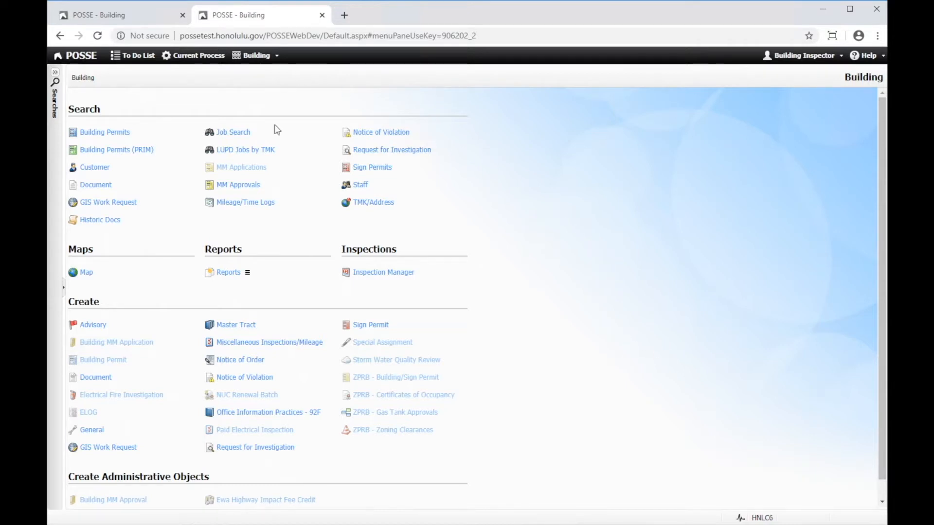
- Open the Inspection Manager and review the inspection list's columns through Specific Location
{"action": "left_click", "coordinate": [383, 275]}
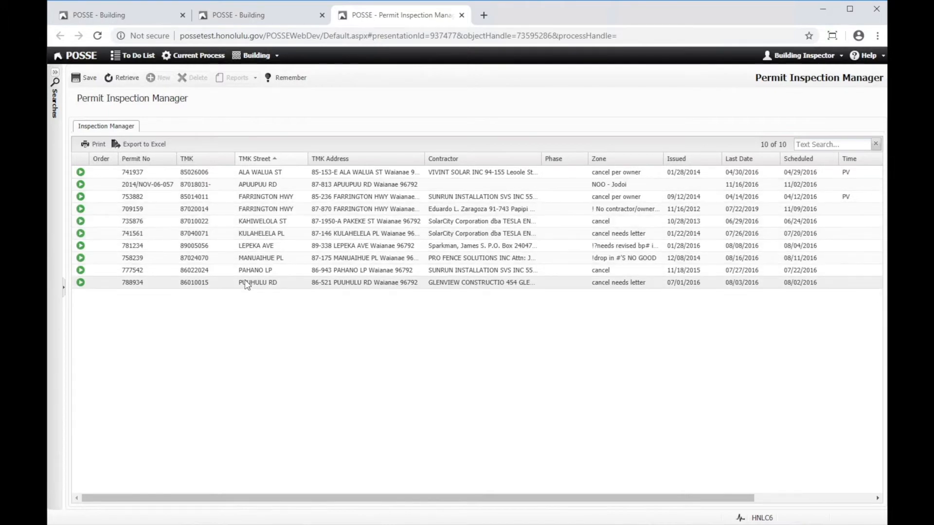
{"action": "left_click", "coordinate": [455, 334]}
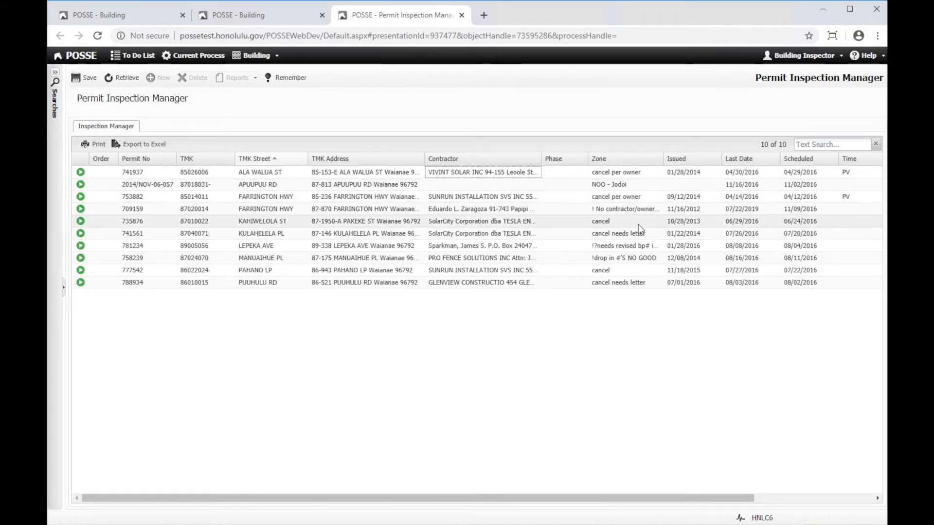
{"action": "left_click_drag", "start_coordinate": [575, 498], "coordinate": [729, 500]}
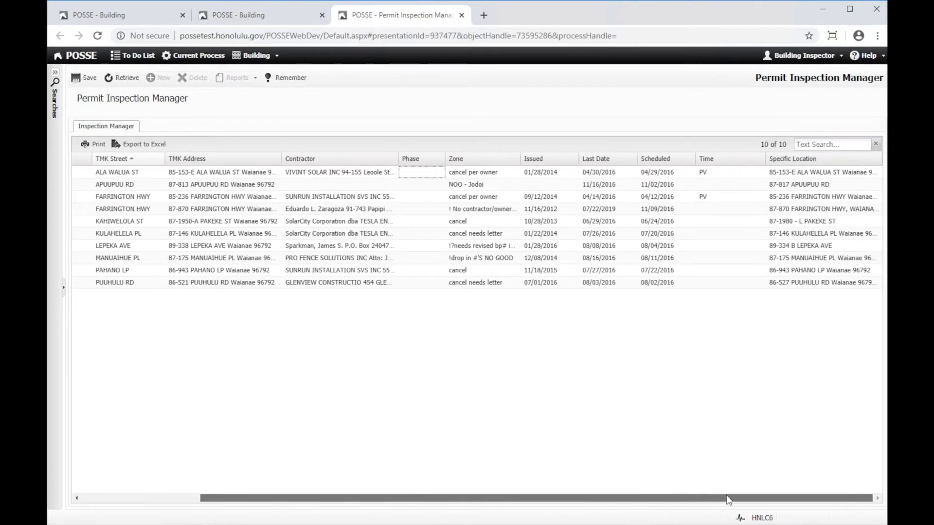
{"action": "left_click_drag", "start_coordinate": [713, 500], "coordinate": [454, 447]}
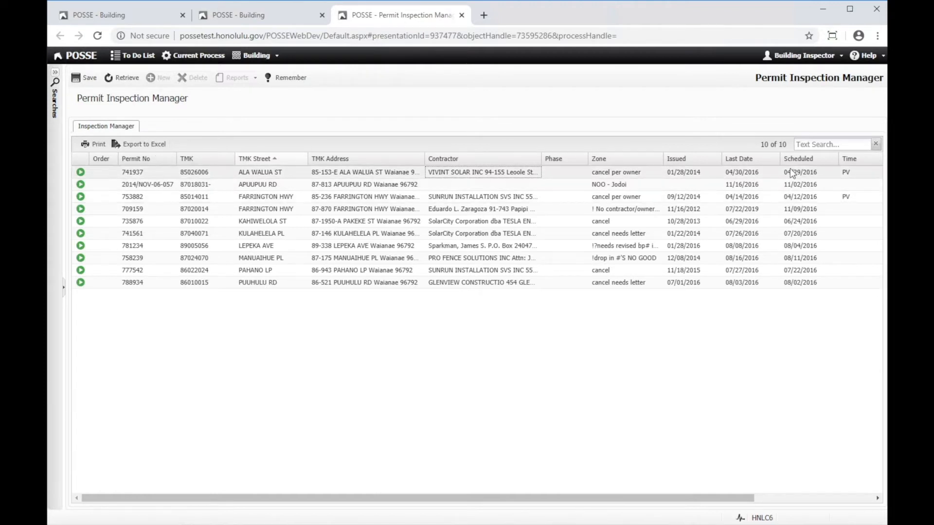
- Filter the inspection list by PV and by a contractor's surname, and clear the filter
{"action": "left_click", "coordinate": [817, 145]}
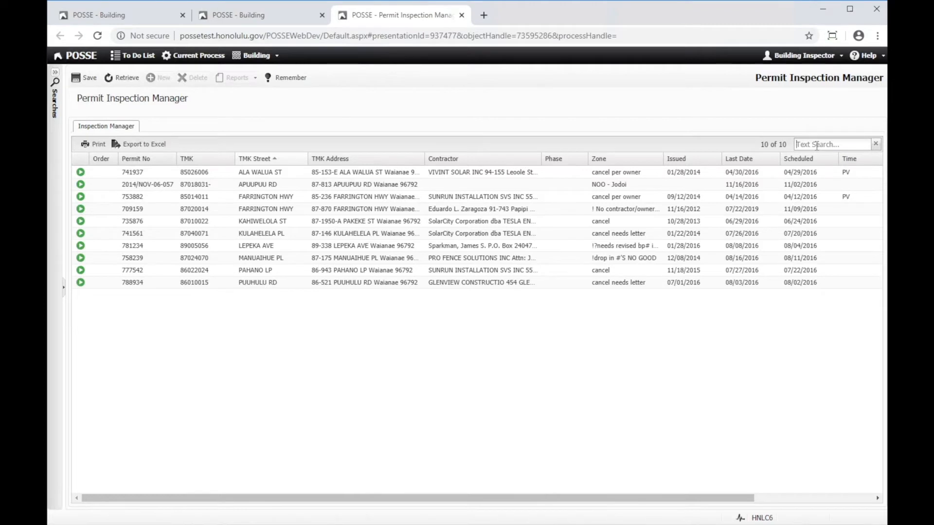
{"action": "type", "text": "PV"}
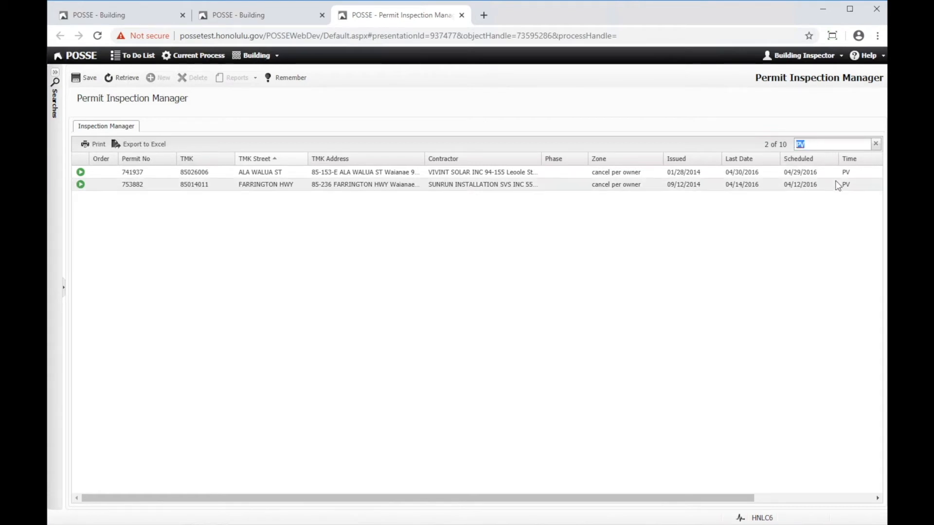
{"action": "type", "text": "parkman"}
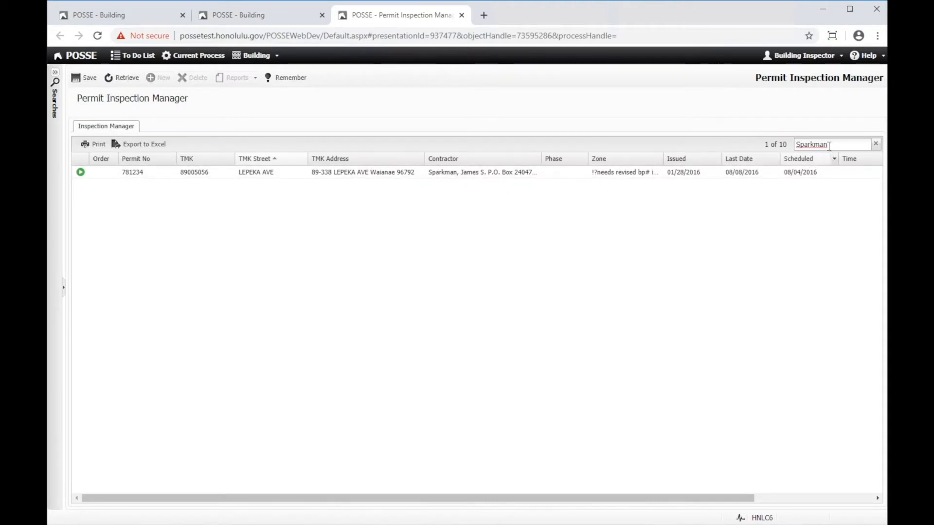
{"action": "left_click", "coordinate": [876, 144]}
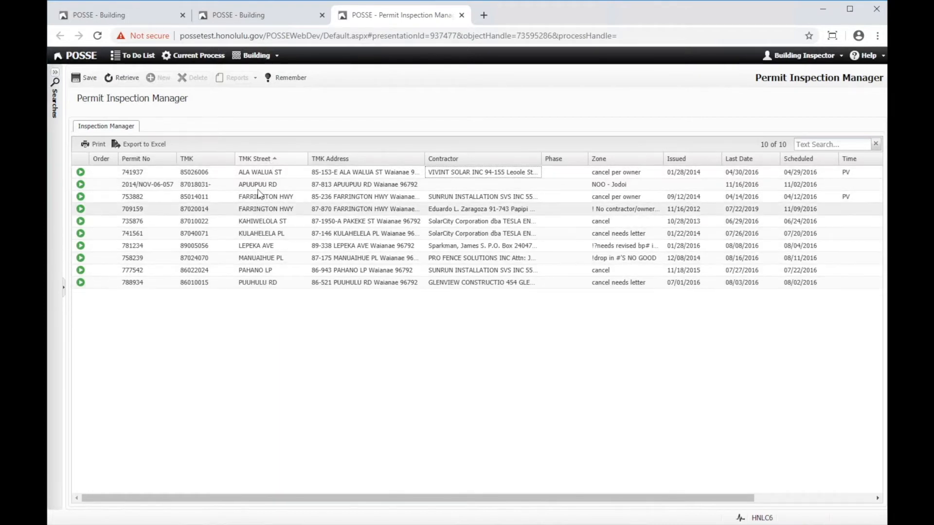
- Sort the inspections by TMK Address, by Contractor in both directions, and by Issued date with the newest first
{"action": "left_click", "coordinate": [384, 160]}
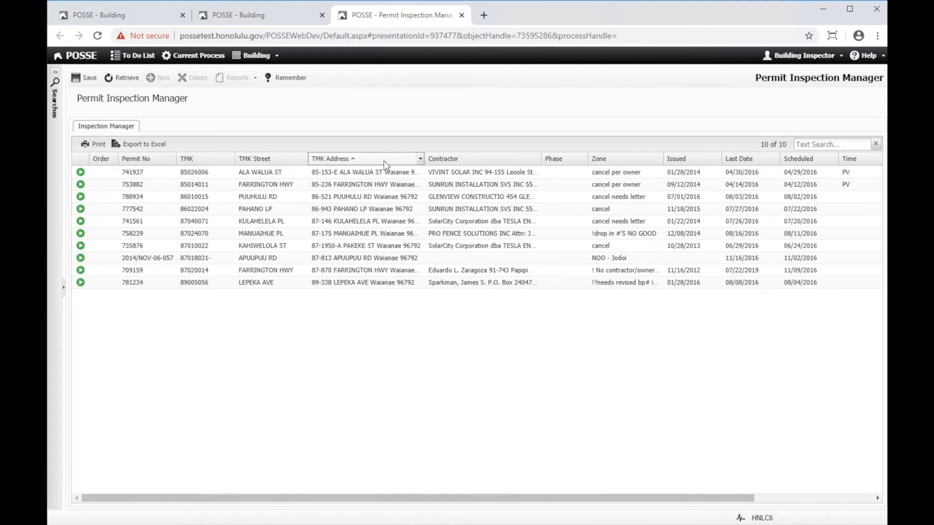
{"action": "left_click", "coordinate": [492, 162]}
{"action": "left_click", "coordinate": [493, 163]}
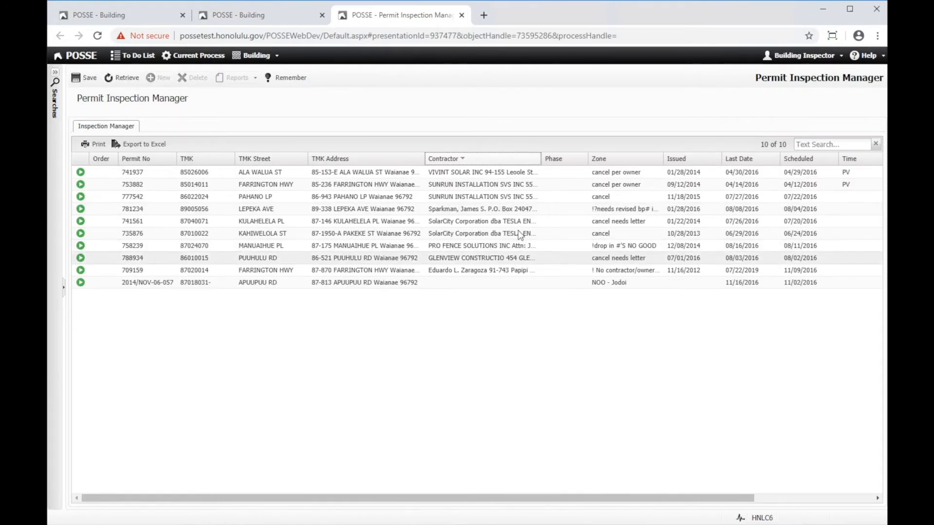
{"action": "left_click", "coordinate": [470, 158]}
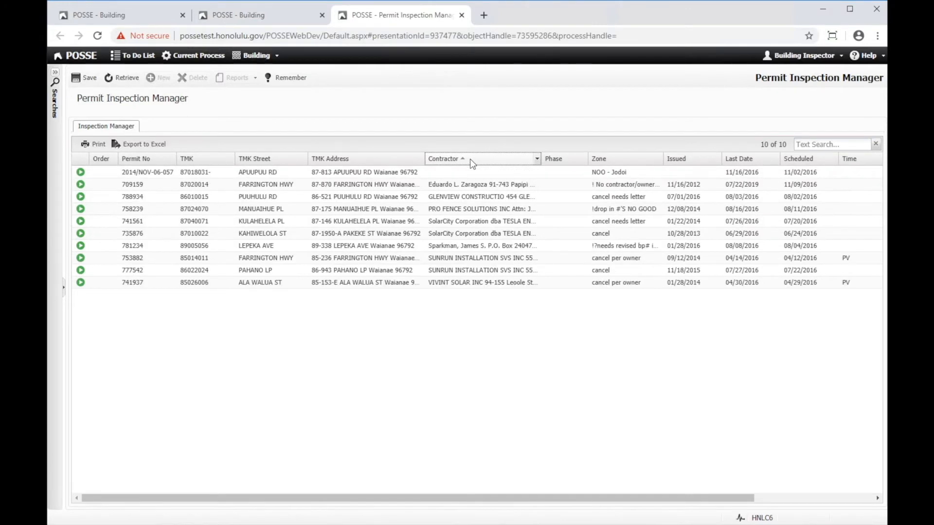
{"action": "left_click", "coordinate": [577, 159]}
{"action": "left_click", "coordinate": [686, 159]}
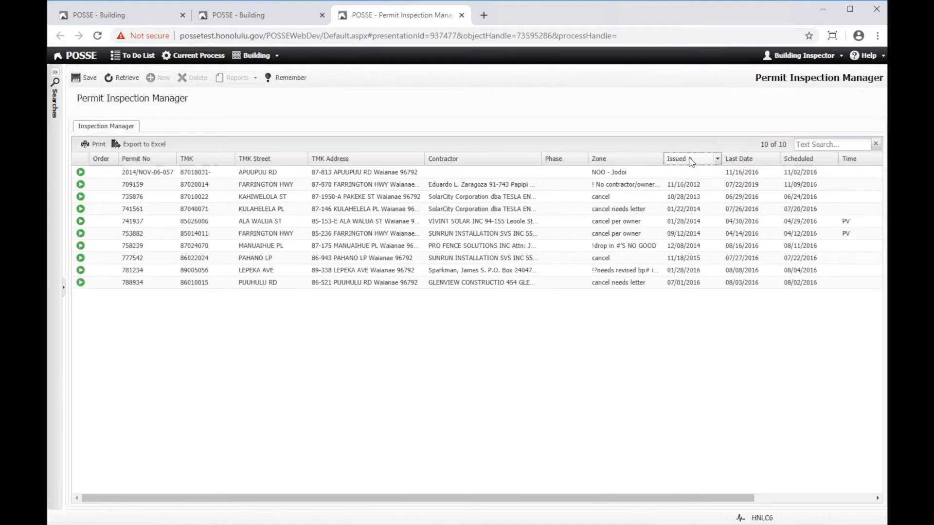
{"action": "left_click", "coordinate": [691, 161]}
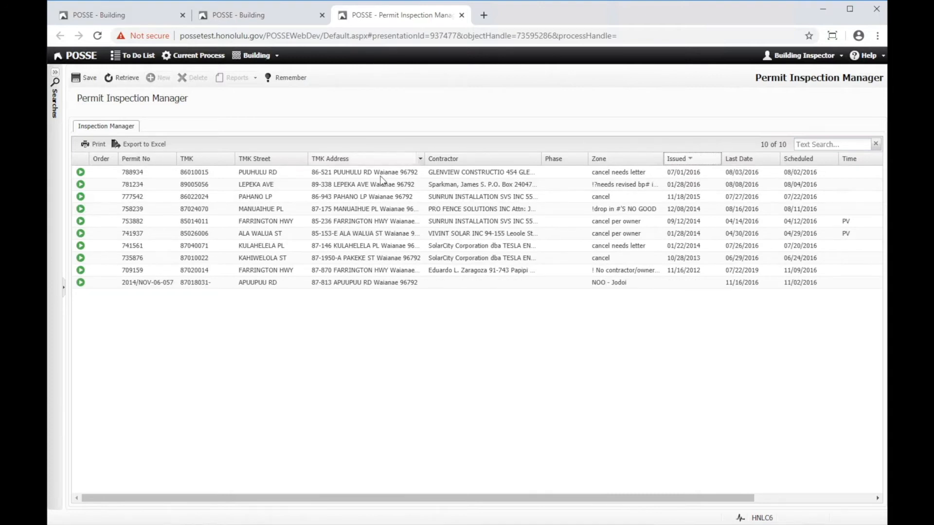
- Rearrange the list's columns so TMK follows TMK Street and Contractor sits directly after Permit No
{"action": "left_click_drag", "start_coordinate": [212, 160], "coordinate": [304, 165]}
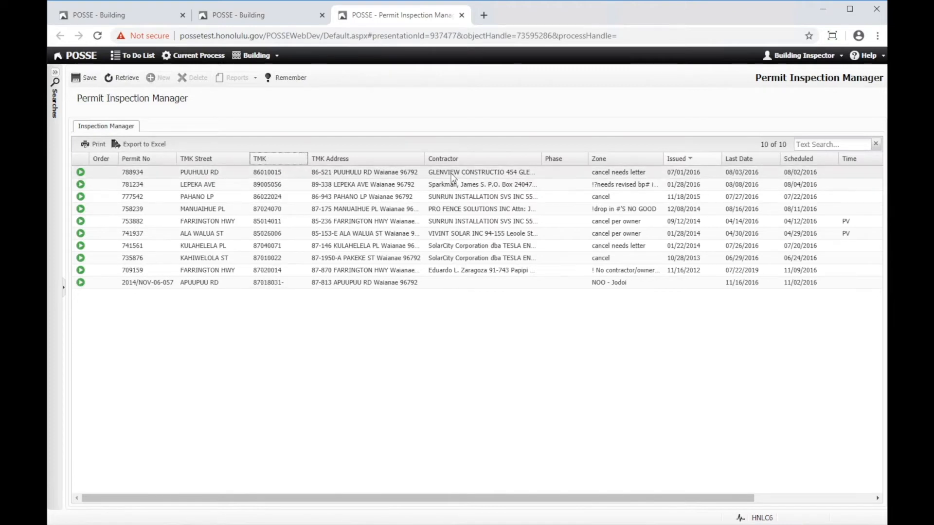
{"action": "left_click_drag", "start_coordinate": [476, 165], "coordinate": [171, 160]}
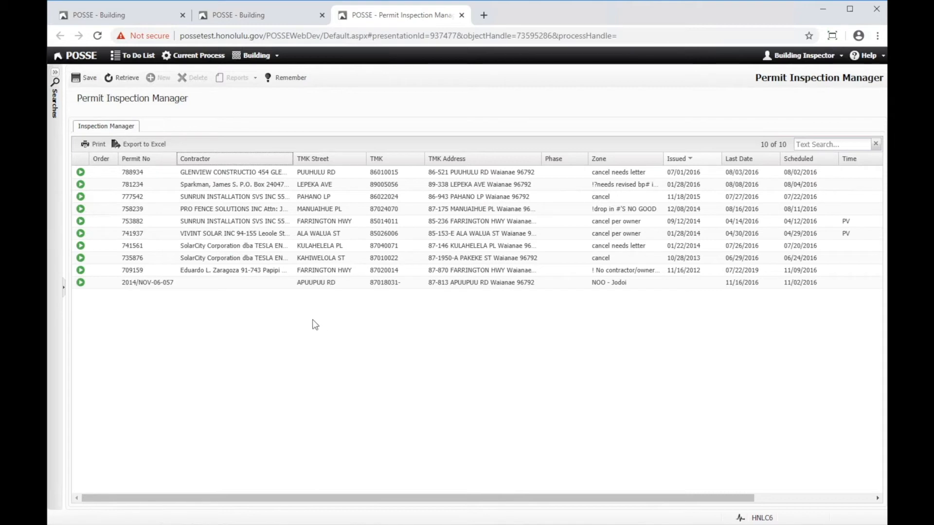
- Hide the Phase column in the inspection list and show it again
{"action": "left_click", "coordinate": [289, 160]}
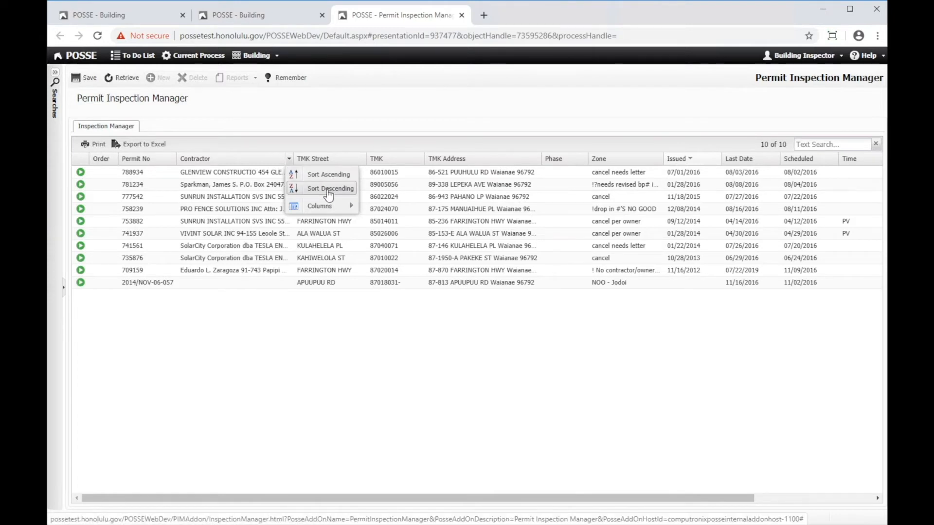
{"action": "mouse_move", "coordinate": [336, 206]}
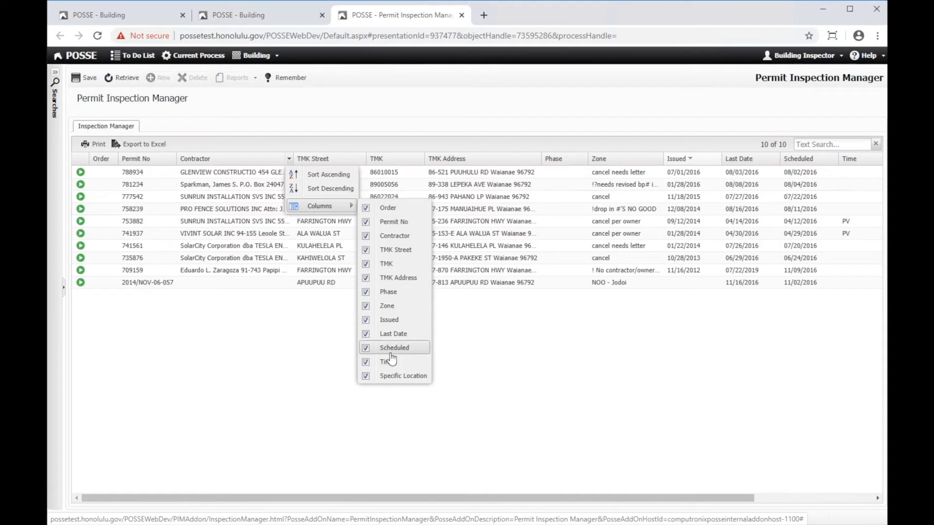
{"action": "left_click", "coordinate": [366, 292]}
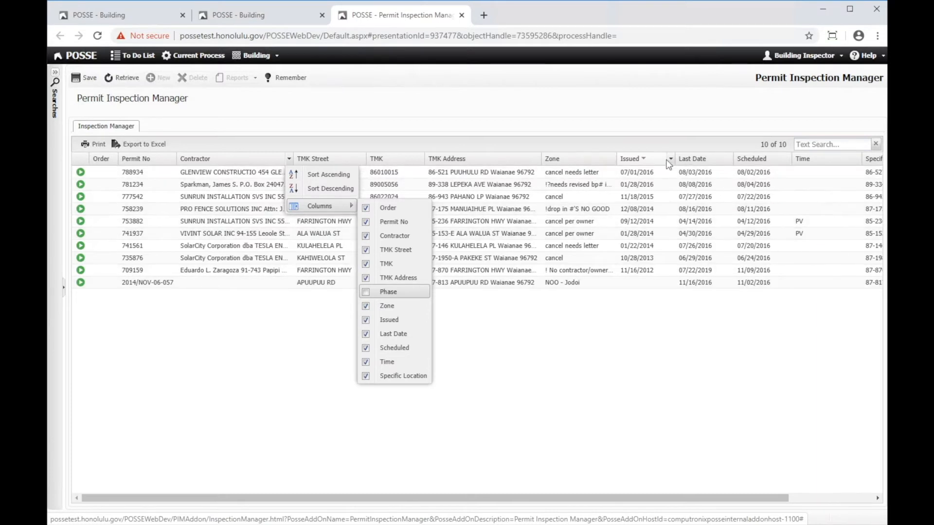
{"action": "left_click", "coordinate": [366, 292]}
{"action": "left_click", "coordinate": [285, 355]}
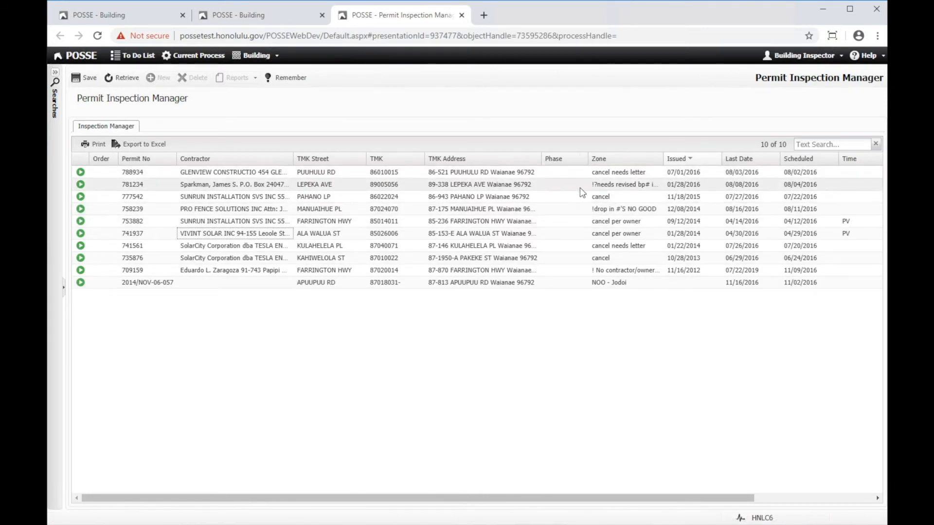
{"action": "left_click", "coordinate": [458, 321]}
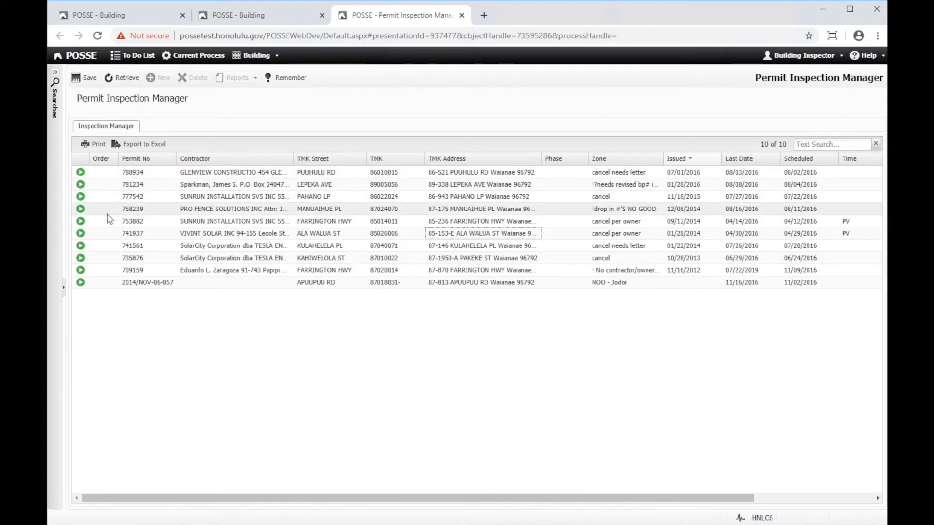
- Set the Order of the GLENVIEW CONSTRUCTIO inspection to 10 and sort the list by Order
{"action": "left_click", "coordinate": [107, 174]}
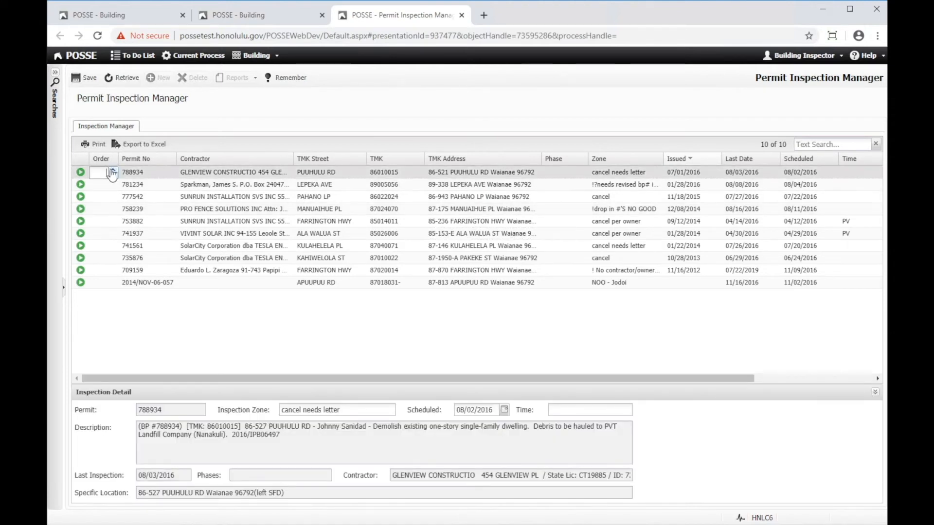
{"action": "left_click", "coordinate": [114, 171]}
{"action": "left_click_drag", "start_coordinate": [103, 174], "coordinate": [113, 178]}
{"action": "left_click", "coordinate": [104, 160]}
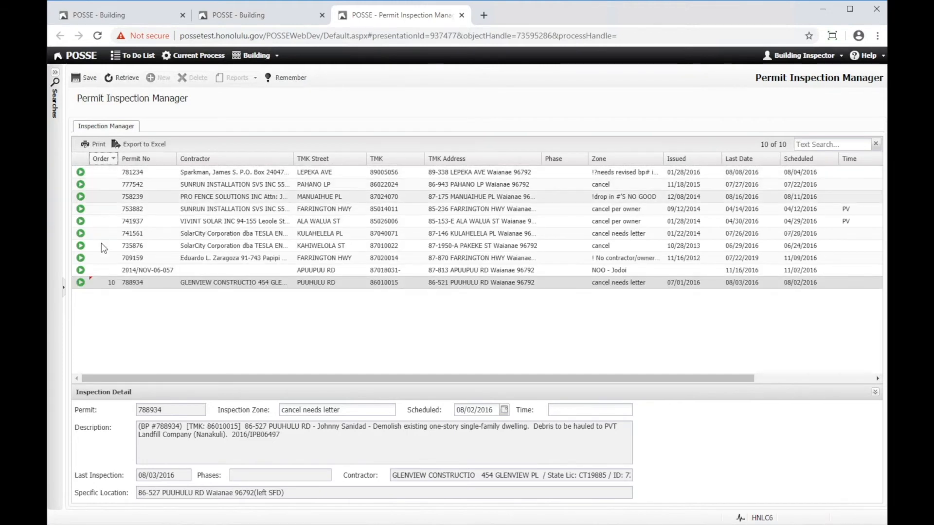
- Set the Order to 1 for the PRO FENCE SOLUTIONS inspection and 2 for the VIVINT SOLAR inspection
{"action": "left_click", "coordinate": [104, 172]}
{"action": "left_click", "coordinate": [110, 198]}
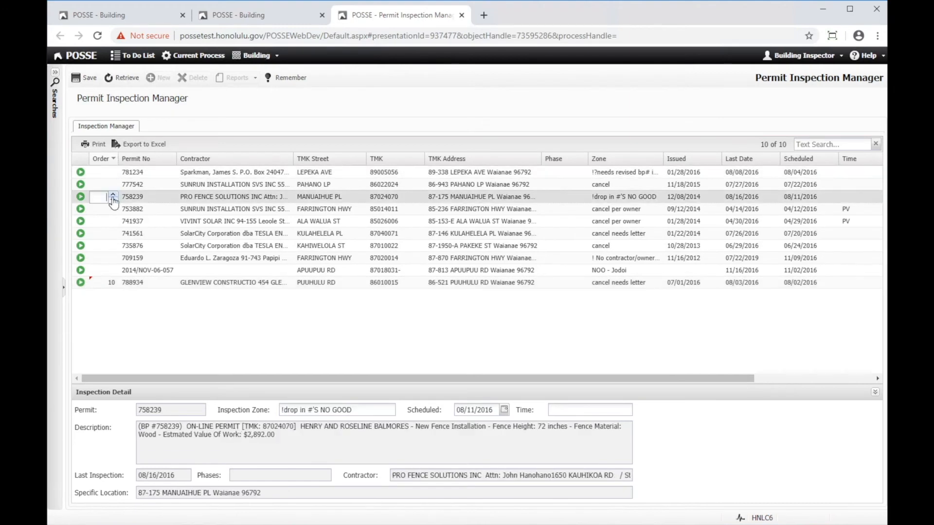
{"action": "left_click", "coordinate": [113, 194]}
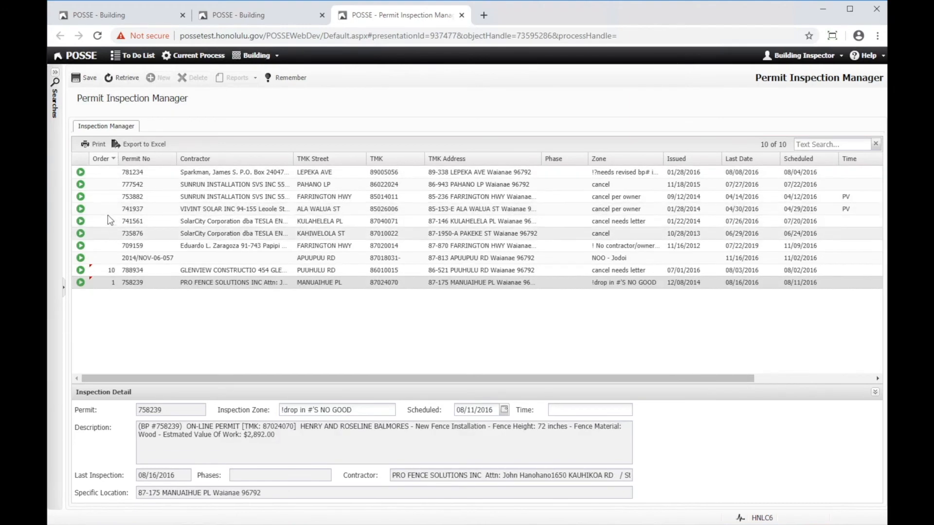
{"action": "left_click", "coordinate": [108, 212]}
{"action": "left_click", "coordinate": [113, 206]}
{"action": "left_click", "coordinate": [114, 207]}
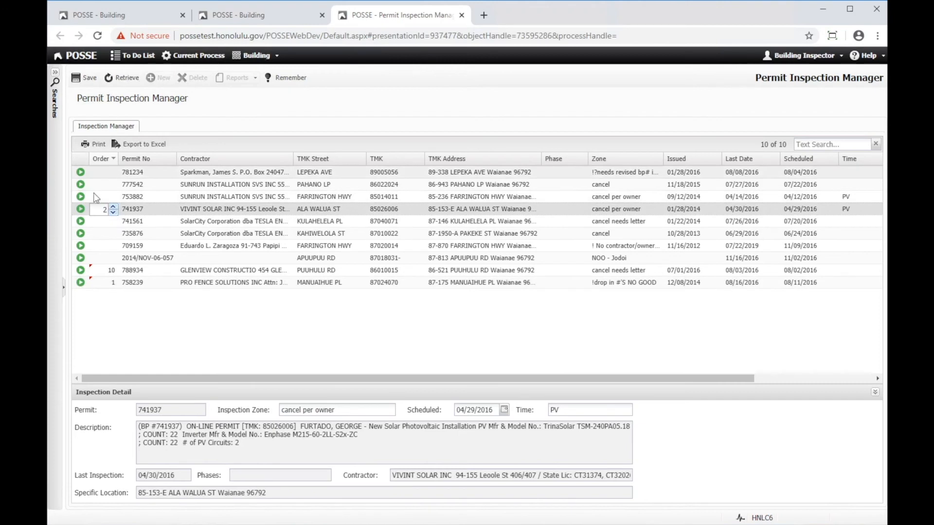
- Sort the list by Order ascending and set the GLENVIEW CONSTRUCTIO inspection's Order to 3
{"action": "left_click", "coordinate": [104, 161]}
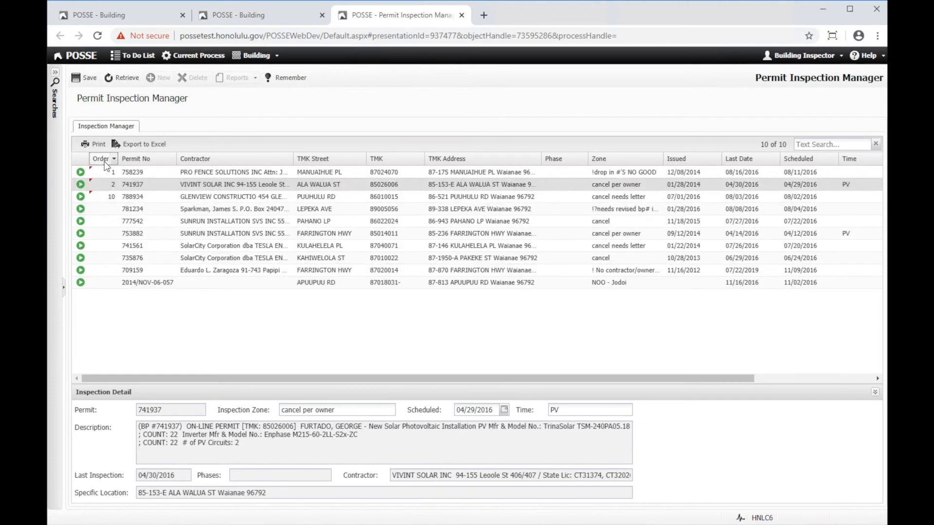
{"action": "left_click", "coordinate": [111, 199]}
{"action": "type", "text": "3"}
{"action": "key", "text": "Tab"}
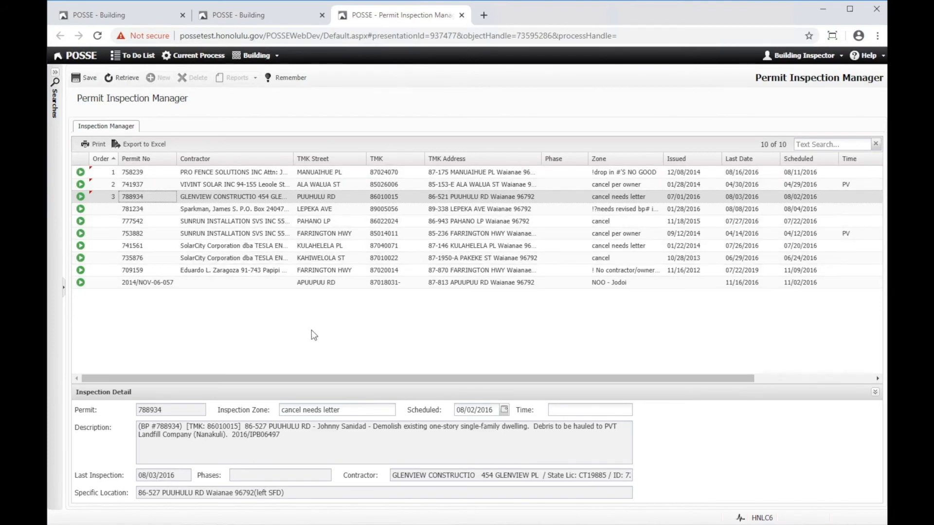
{"action": "key", "text": "Tab"}
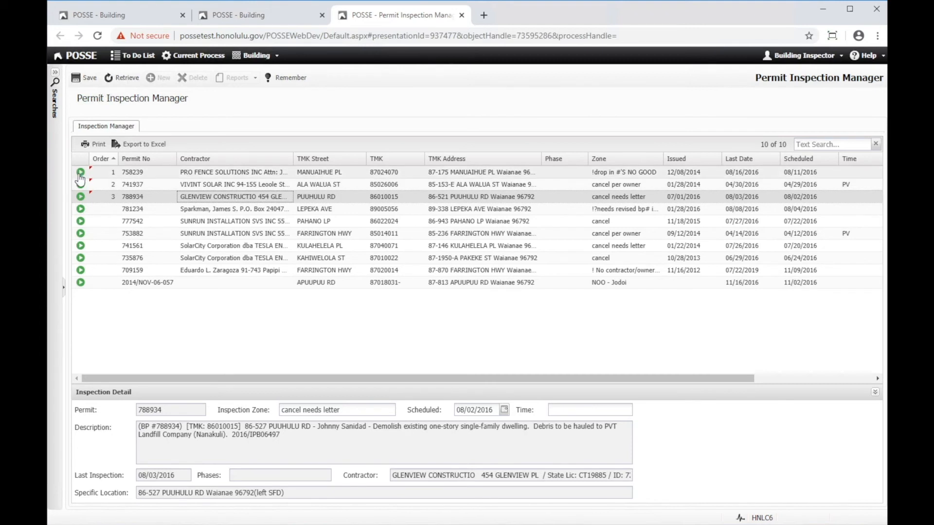
- Set the Scheduled date of the SUNRUN INSTALLATION inspection zoned "cancel per owner" to 05/06/2020 and save the changes
{"action": "left_click", "coordinate": [206, 213]}
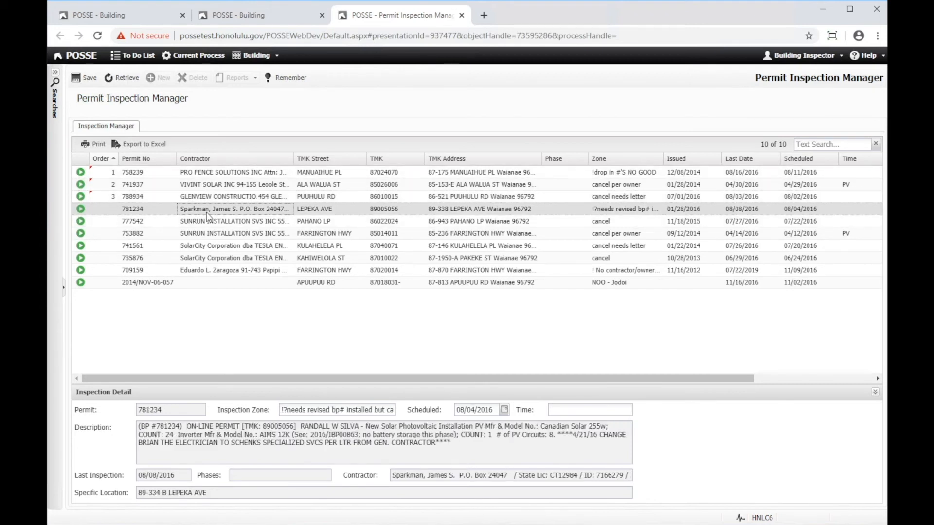
{"action": "left_click", "coordinate": [218, 235]}
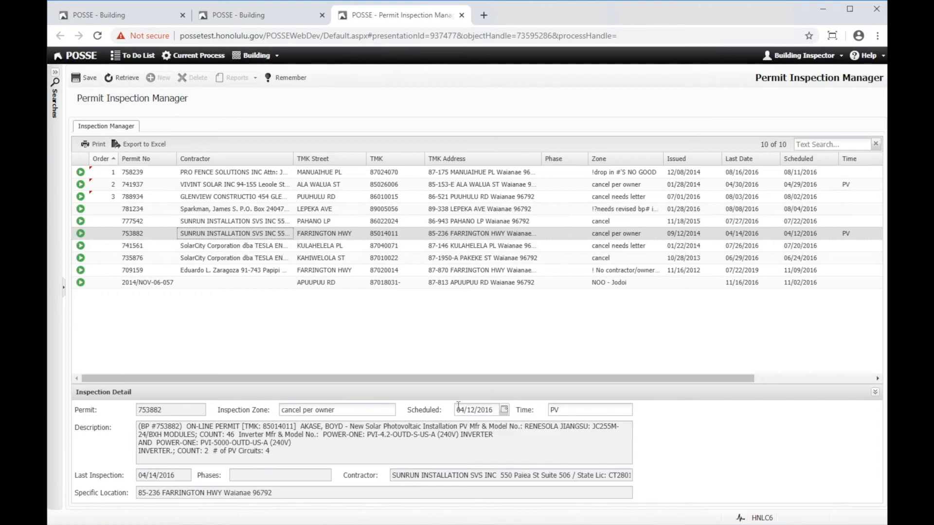
{"action": "left_click", "coordinate": [504, 410]}
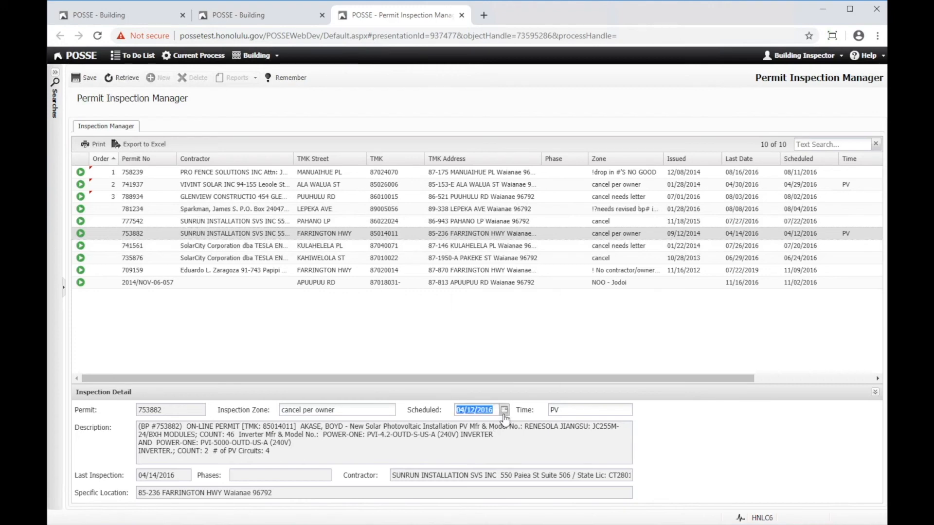
{"action": "left_click", "coordinate": [506, 394]}
{"action": "left_click", "coordinate": [86, 79]}
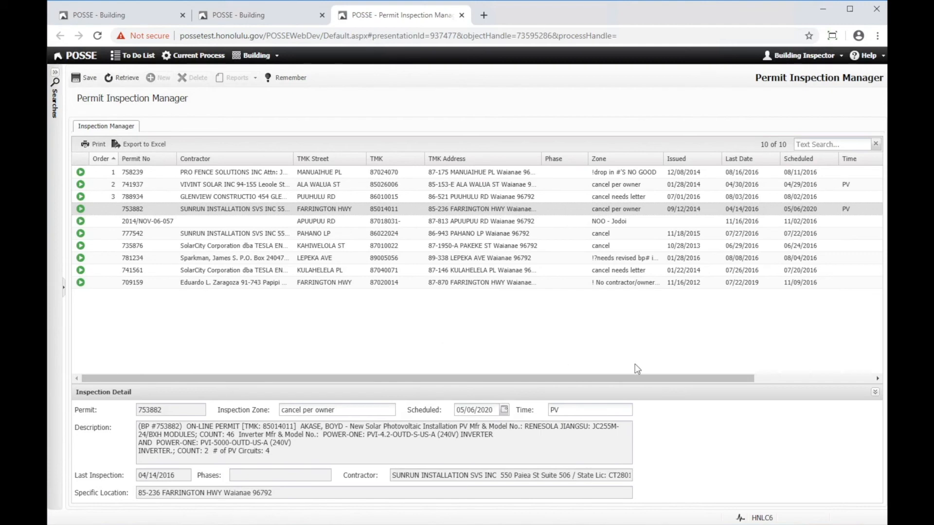
- Collapse the Inspection Detail section and expand it again
{"action": "left_click", "coordinate": [874, 394]}
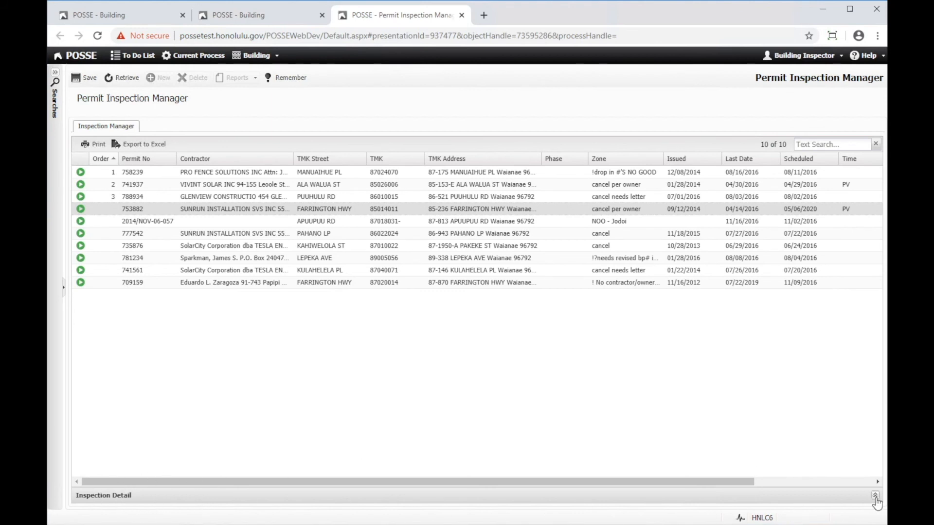
{"action": "left_click", "coordinate": [875, 496]}
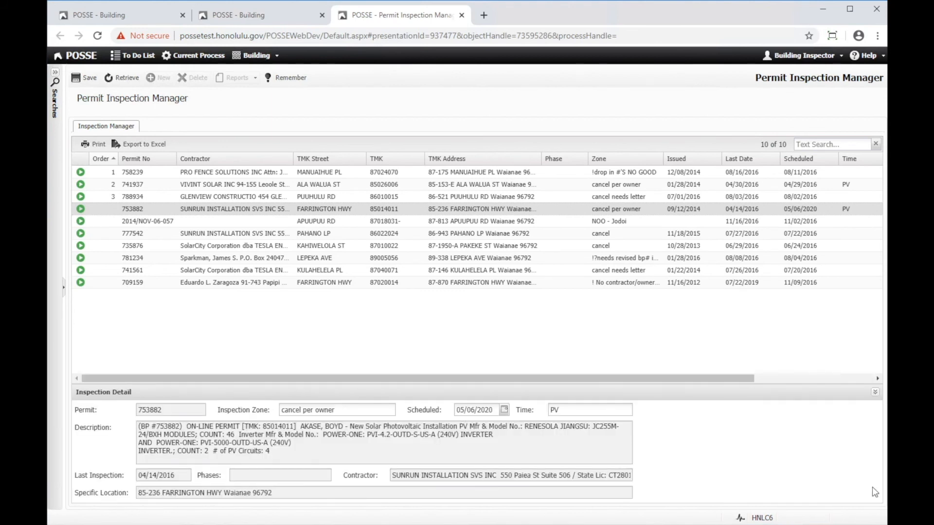
{"action": "left_click", "coordinate": [445, 317]}
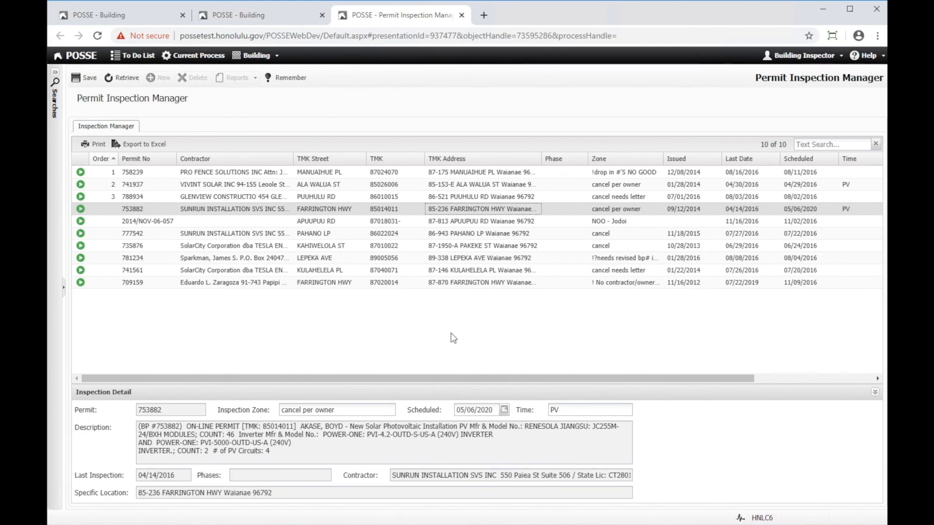